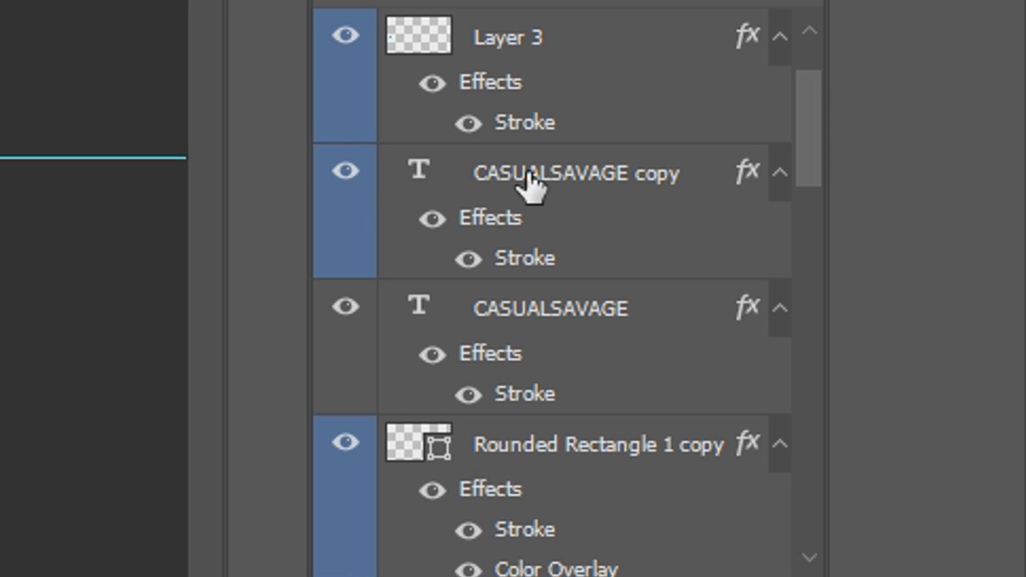
# - Replace the Twitter bar's CASUALSAVAGE handle with the text 'dsabksajbkjdas'
pyautogui.click(529, 181)
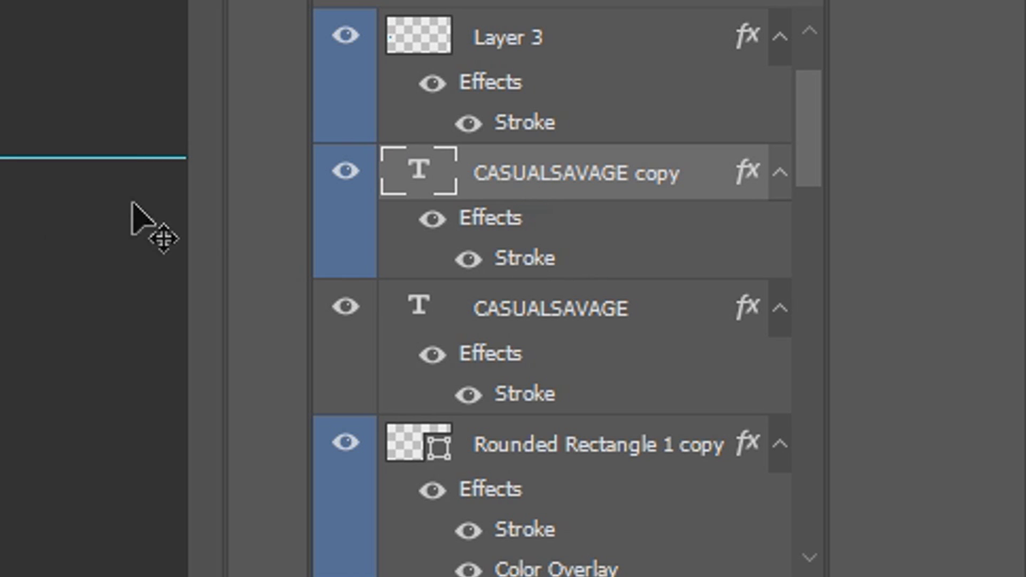
pyautogui.click(499, 322)
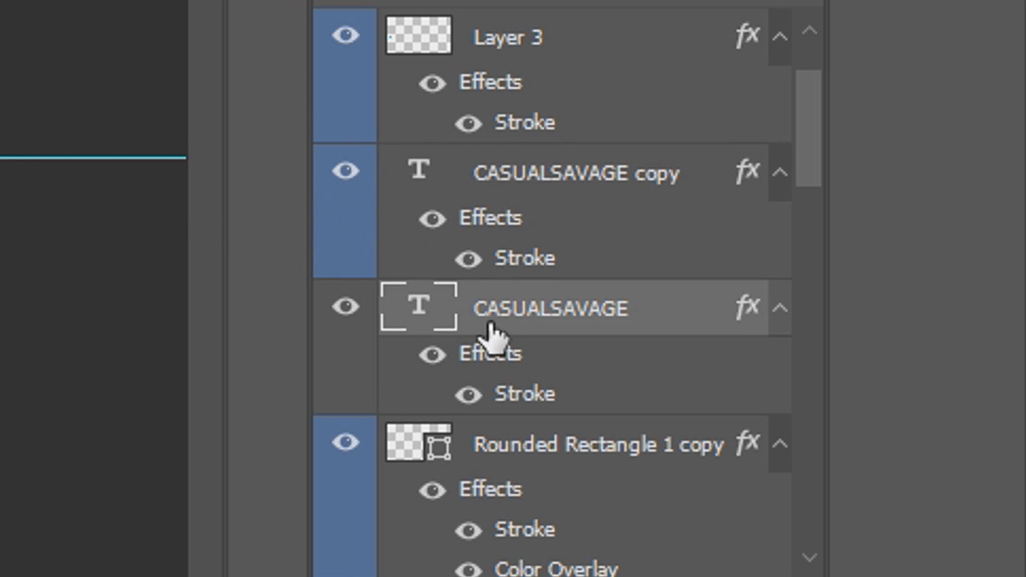
pyautogui.doubleClick(420, 316)
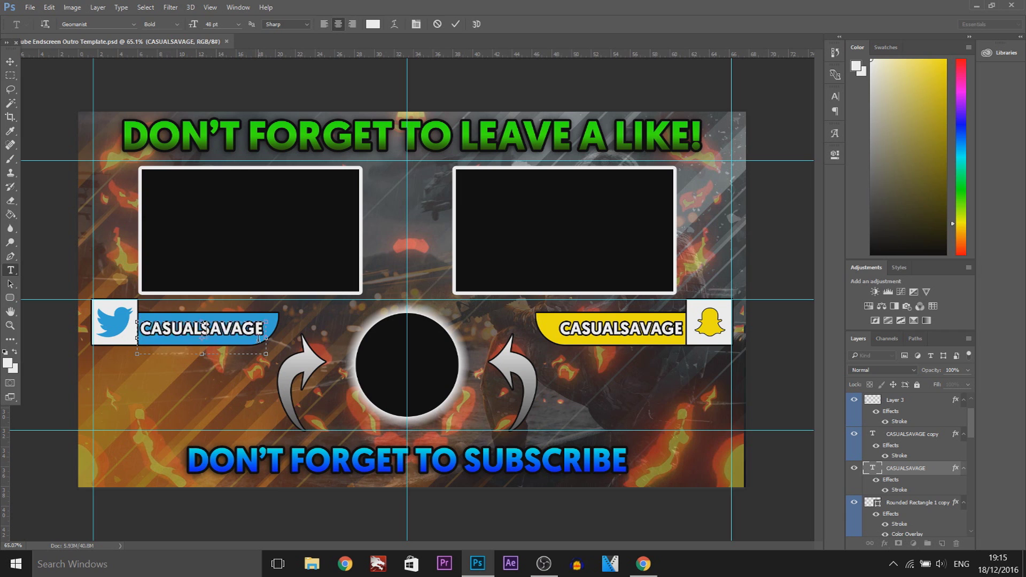
pyautogui.write('dsabksajbkjdas')
pyautogui.click(455, 24)
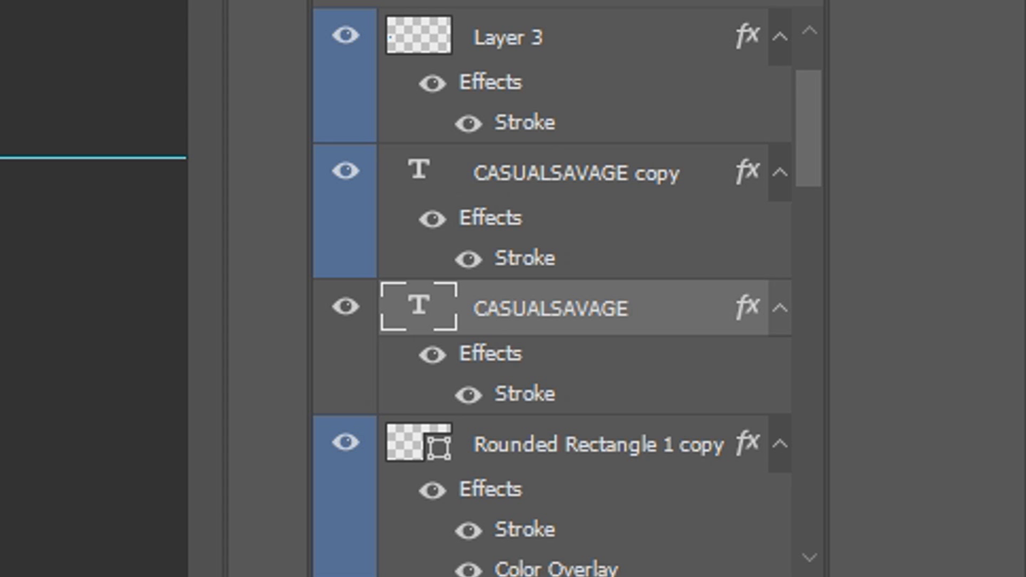
# - Replace the Snapchat handle with 'casdjkasdas' and select both handle text layers
pyautogui.doubleClick(873, 435)
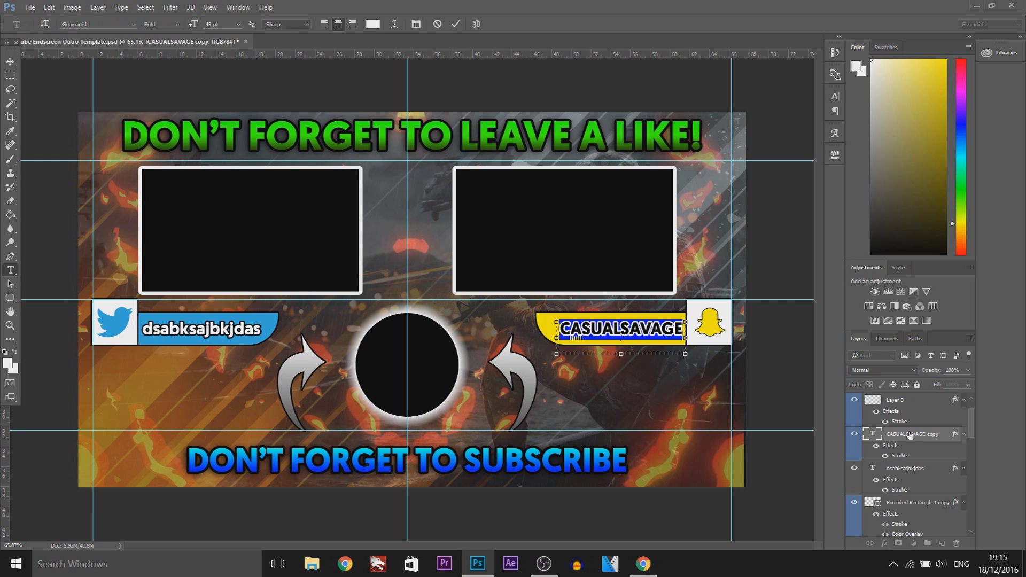
pyautogui.write('casdjkasdas')
pyautogui.click(455, 24)
pyautogui.press('v')
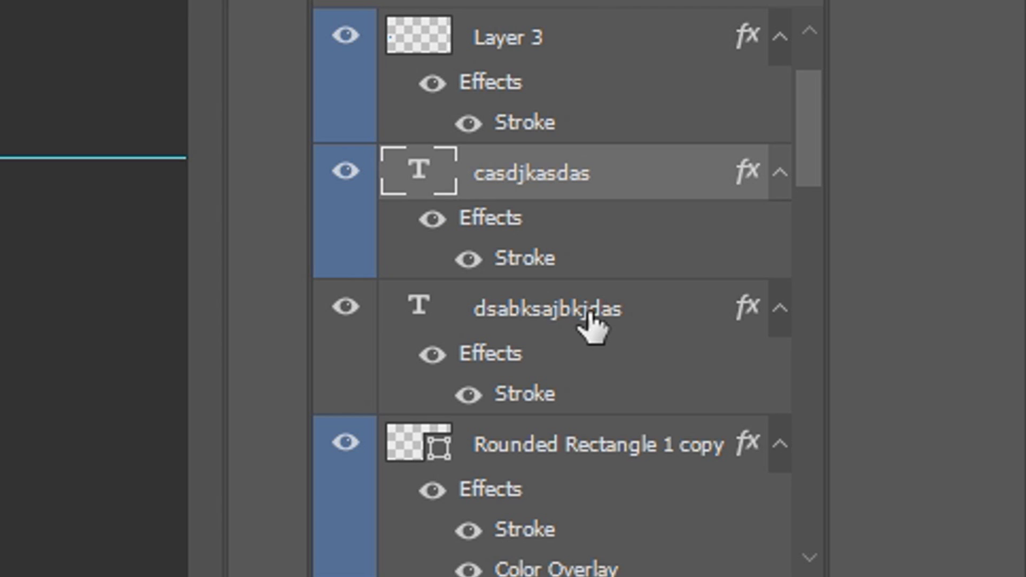
pyautogui.keyDown('shift'); pyautogui.click(916, 470); pyautogui.keyUp('shift')
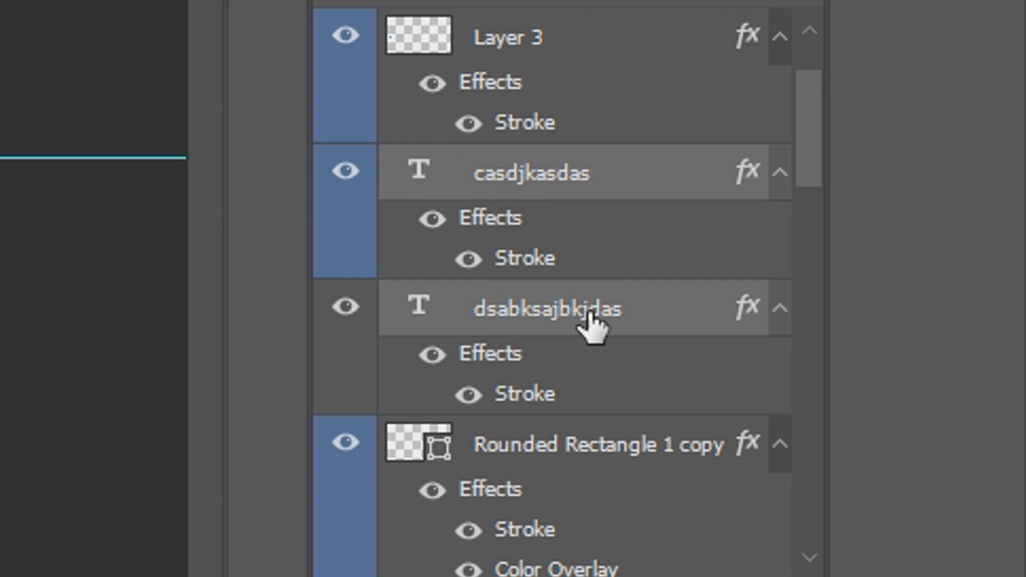
pyautogui.scroll(1, 916, 471)
# - Delete both handle text layers and check what Layer 3 contains
pyautogui.press('Delete')
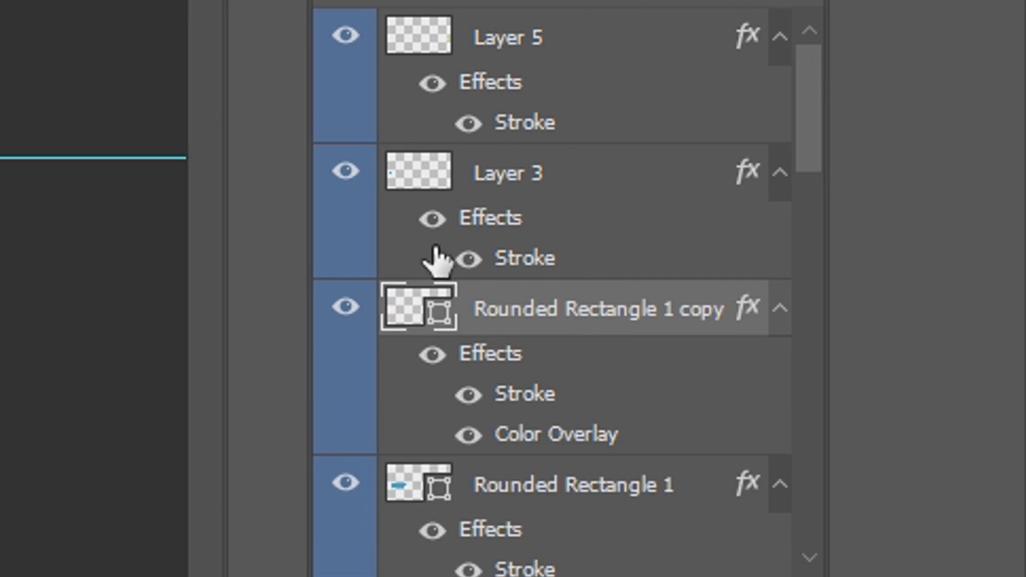
pyautogui.click(346, 177)
pyautogui.click(346, 178)
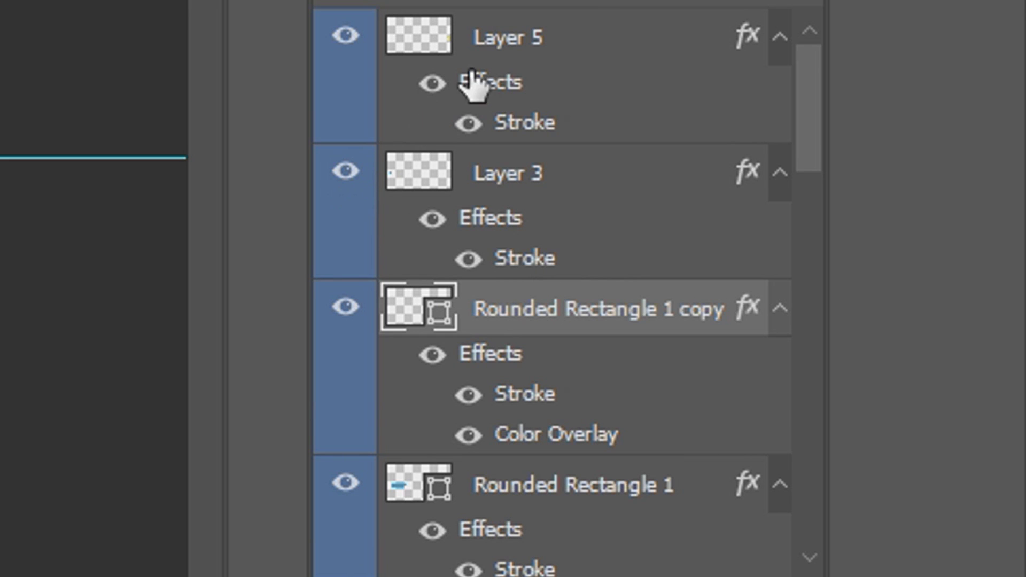
# - Select Layer 3, Layer 5, Rounded Rectangle 1 copy and Rounded Rectangle 1 together
pyautogui.moveTo(559, 43); pyautogui.dragTo(573, 183)
pyautogui.click(572, 183)
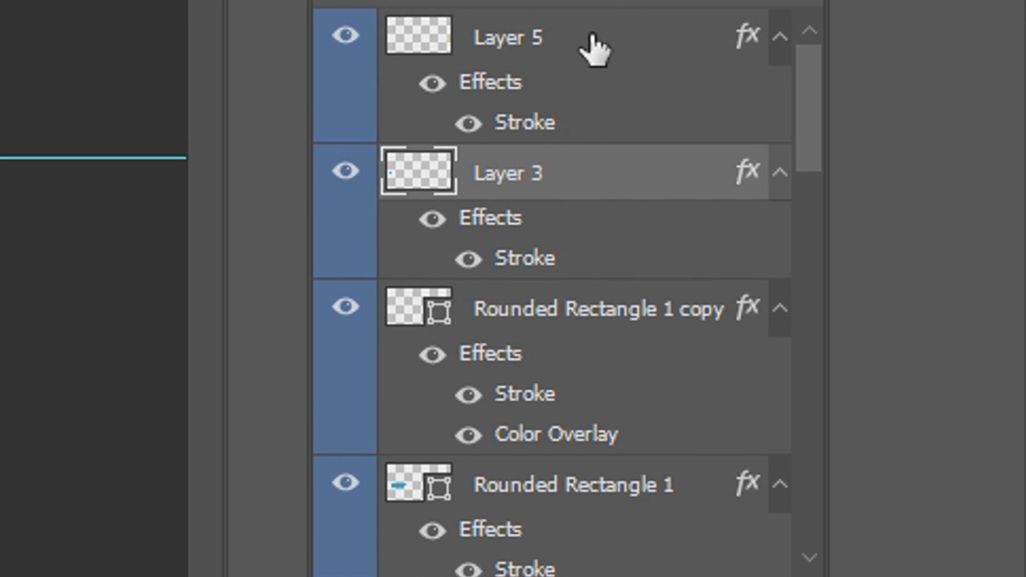
pyautogui.keyDown('shift'); pyautogui.click(591, 50); pyautogui.keyUp('shift')
pyautogui.scroll(-1, 628, 217)
pyautogui.keyDown('shift'); pyautogui.click(653, 201); pyautogui.keyUp('shift')
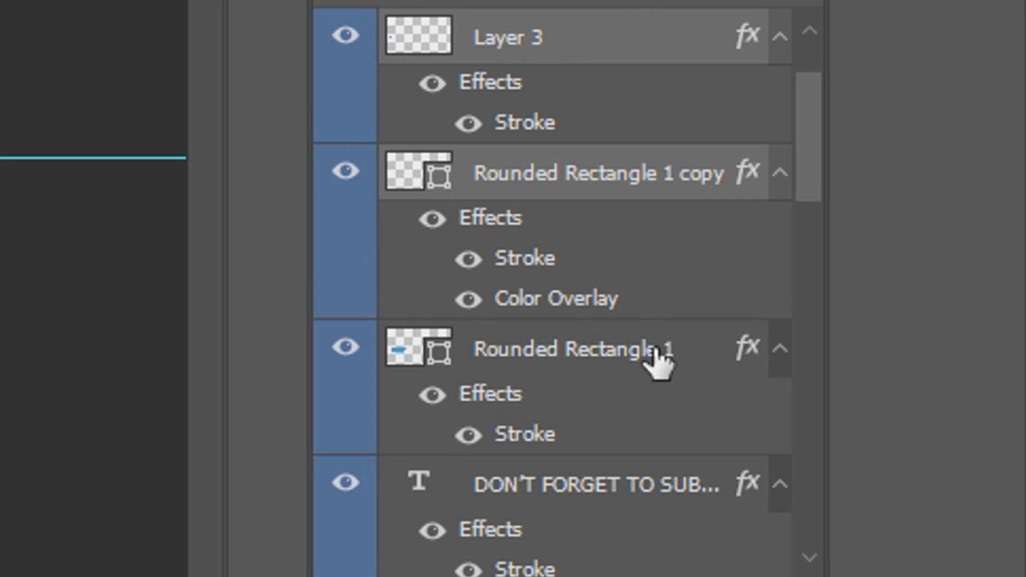
pyautogui.keyDown('shift'); pyautogui.click(647, 360); pyautogui.keyUp('shift')
pyautogui.scroll(-3, 615, 358)
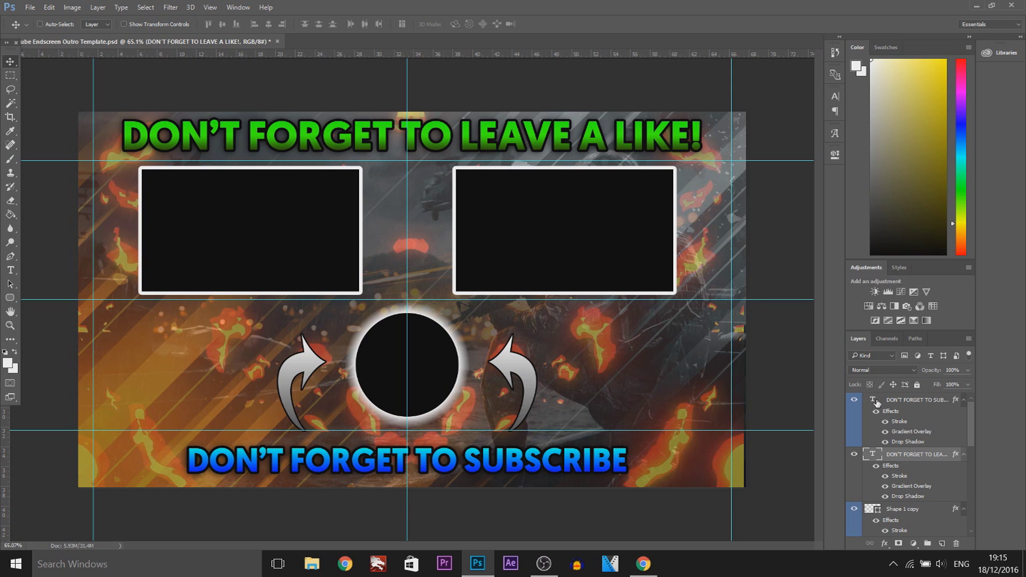
pyautogui.doubleClick(873, 401)
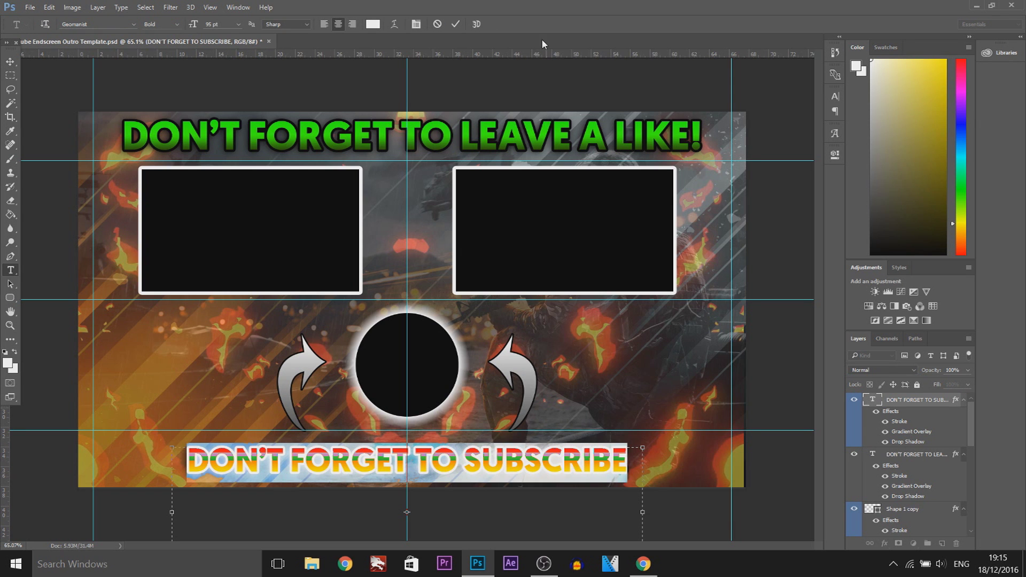
pyautogui.click(456, 24)
pyautogui.scroll(-3, 935, 466)
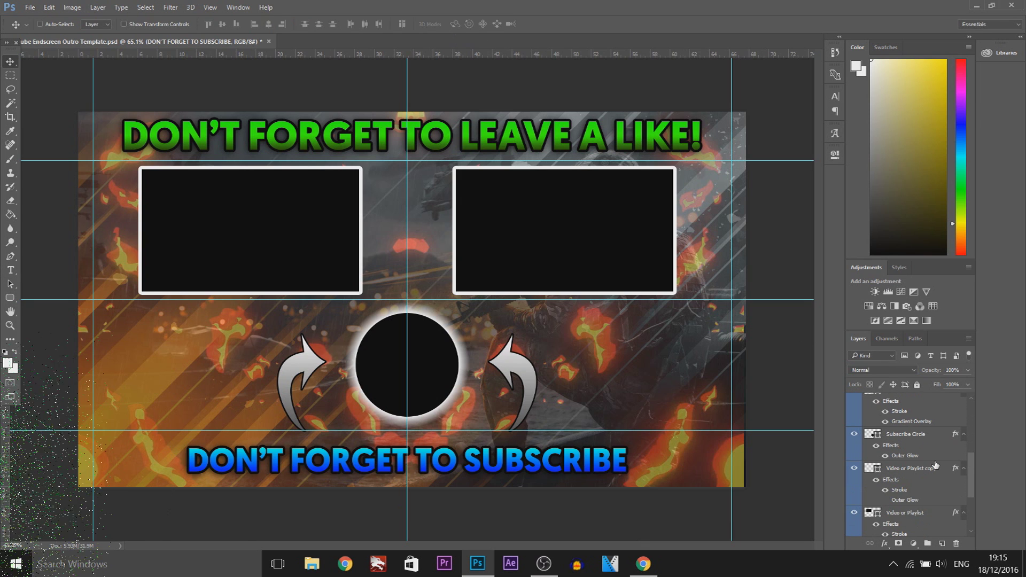
pyautogui.scroll(1, 936, 465)
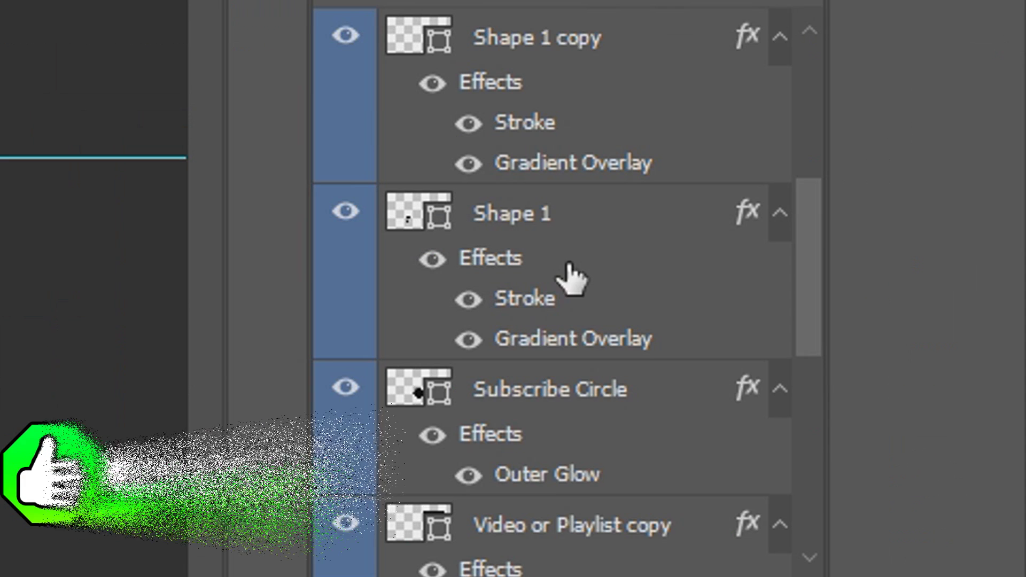
pyautogui.scroll(-1, 911, 461)
pyautogui.click(903, 438)
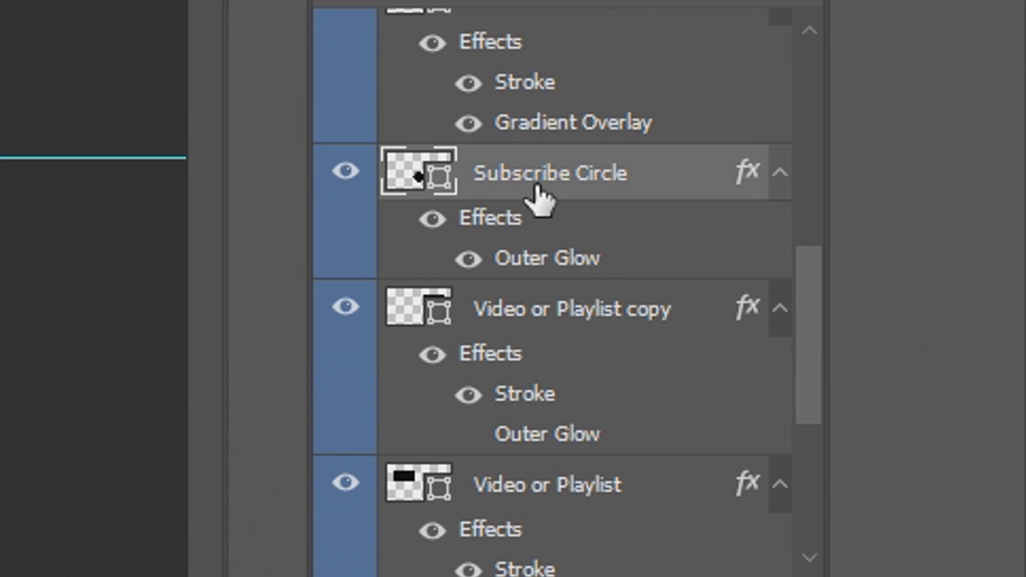
pyautogui.click(573, 316)
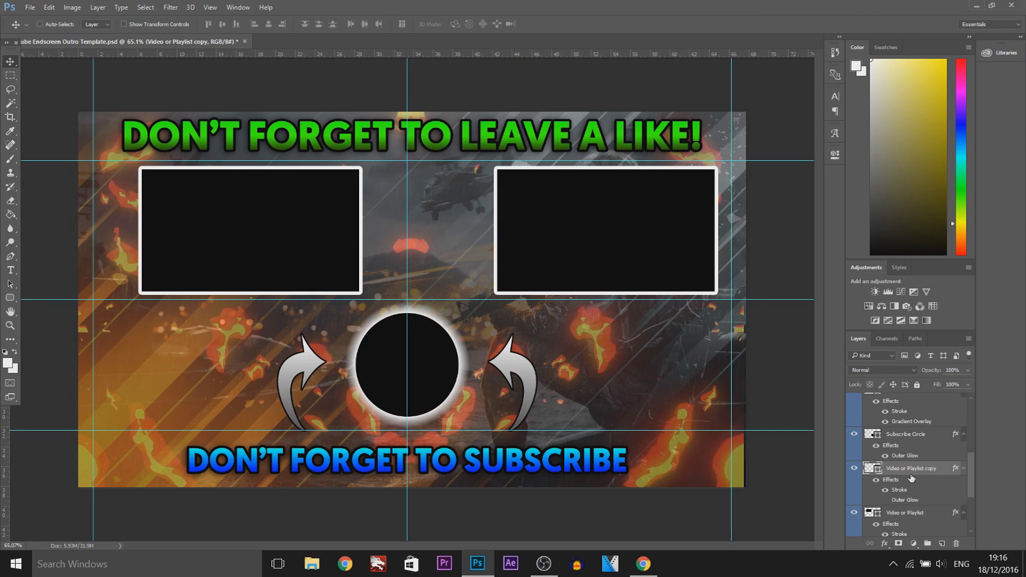
# - Duplicate the video box to the lower left and shift the top-right box further left
pyautogui.hotkey('ctrl', 'j')
pyautogui.moveTo(620, 215); pyautogui.dragTo(252, 353)
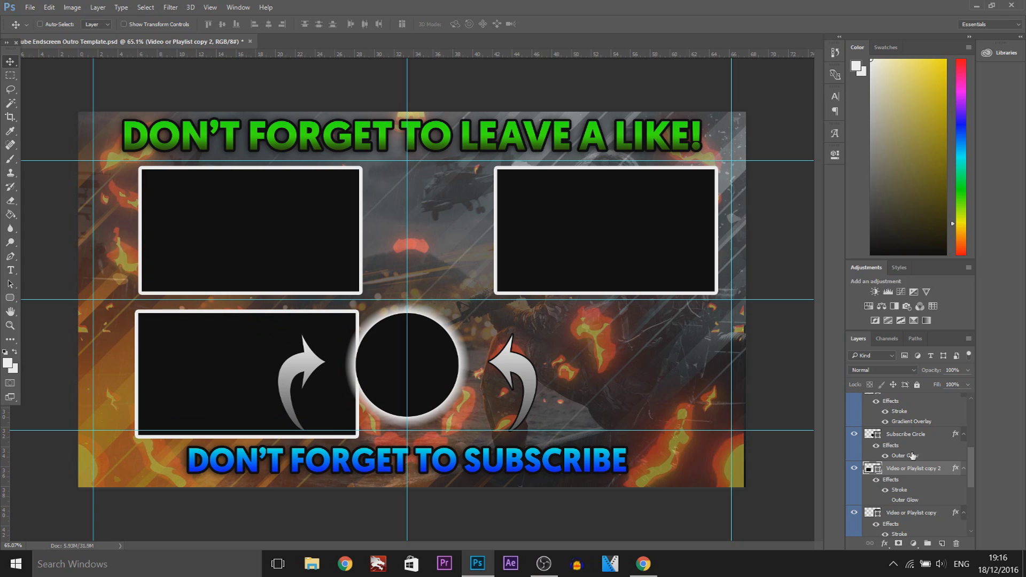
pyautogui.click(915, 514)
pyautogui.moveTo(574, 191); pyautogui.dragTo(504, 188)
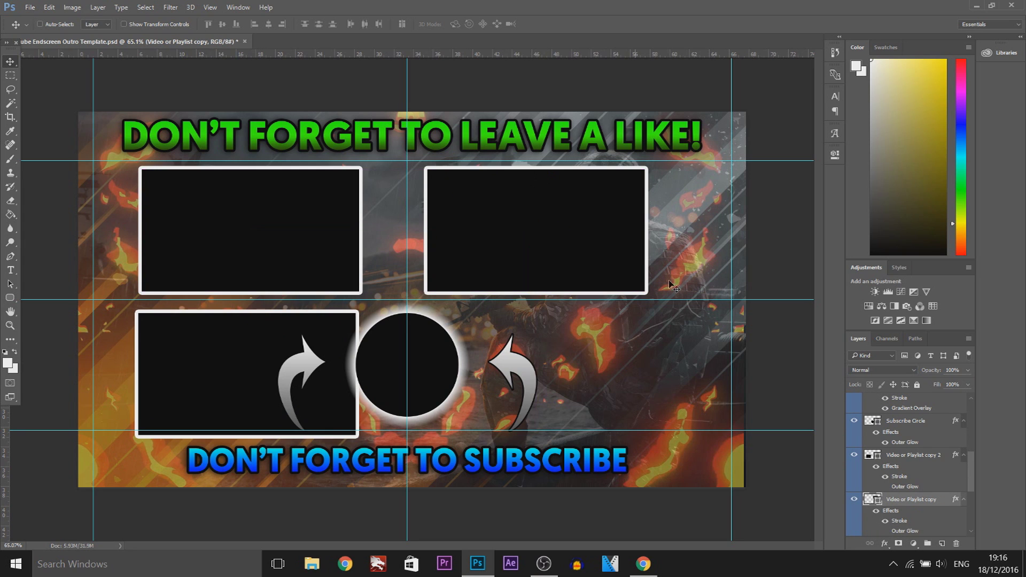
# - Move the Subscribe Circle to the right, over the arrow
pyautogui.click(916, 485)
pyautogui.click(913, 494)
pyautogui.click(909, 424)
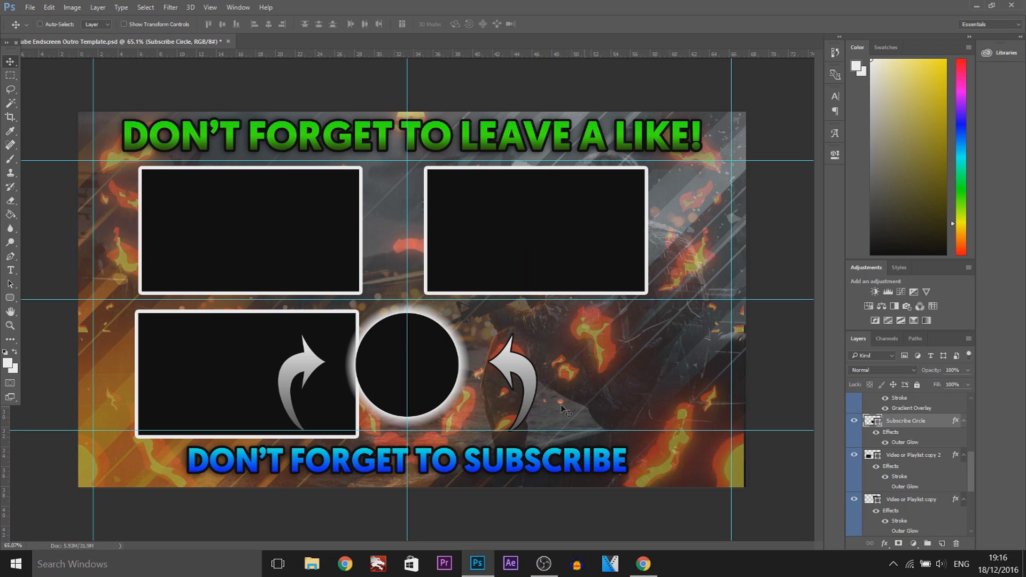
pyautogui.moveTo(469, 383); pyautogui.dragTo(593, 388)
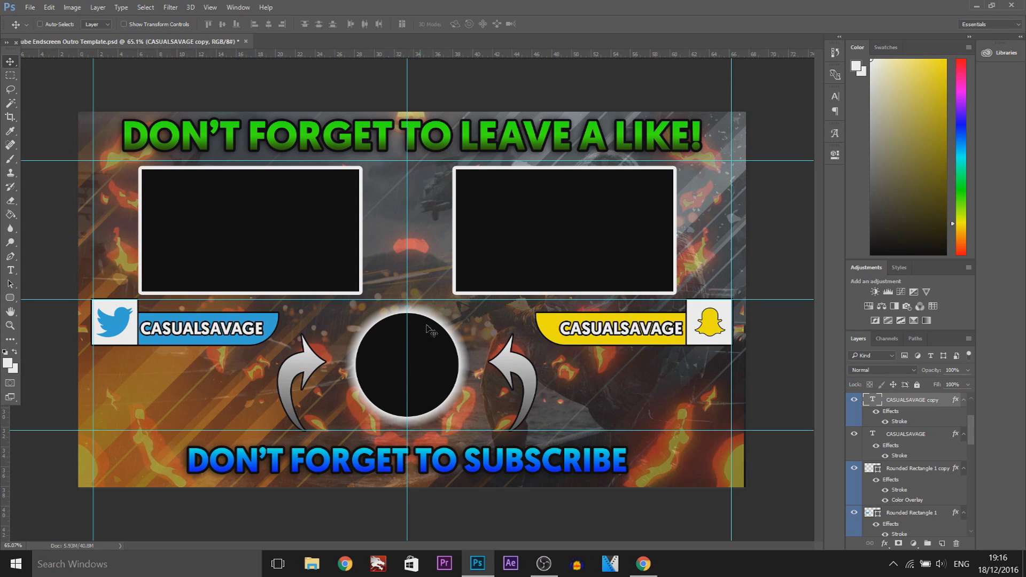
pyautogui.scroll(-3, 916, 451)
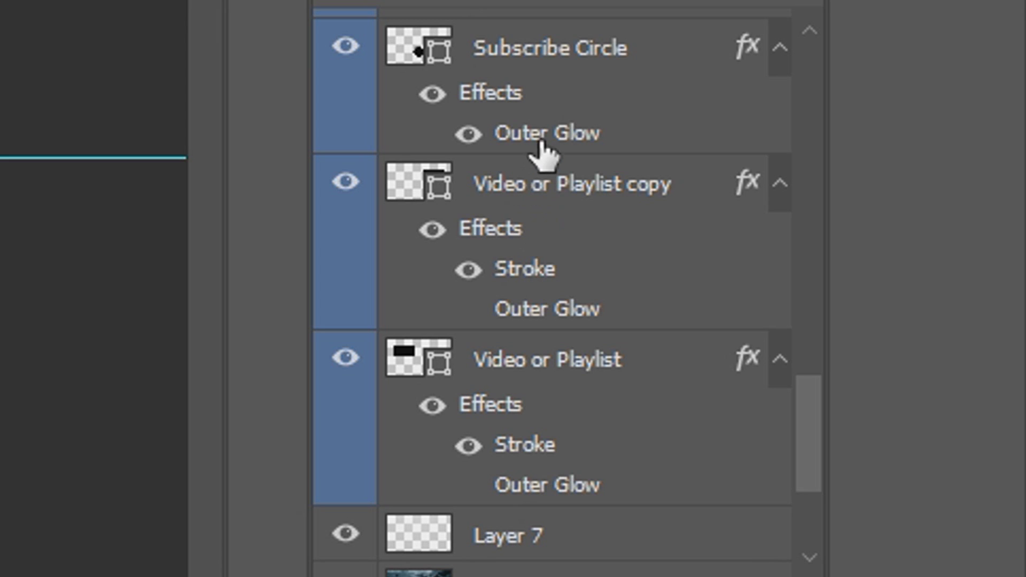
pyautogui.click(906, 403)
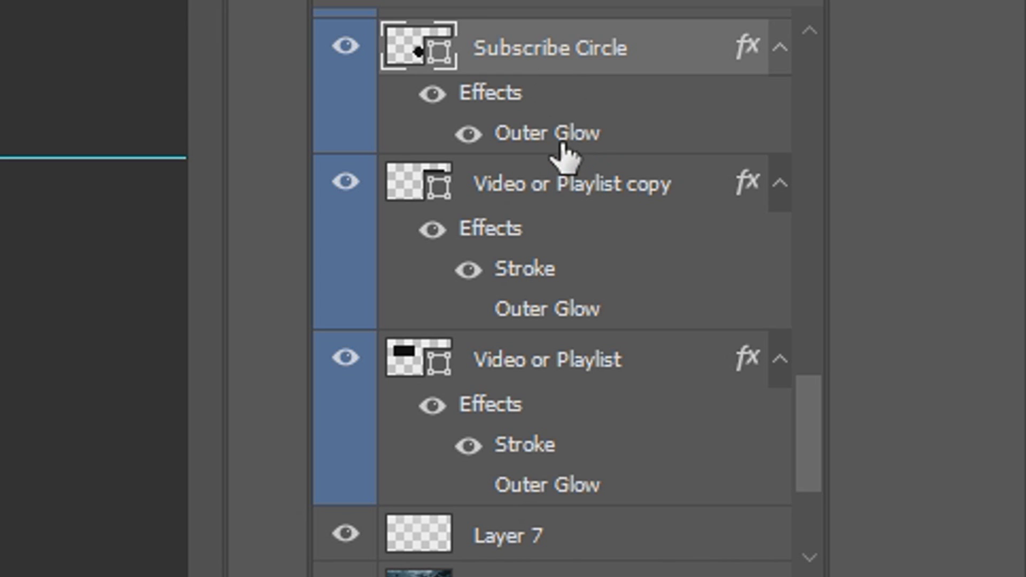
pyautogui.doubleClick(555, 142)
pyautogui.click(699, 176)
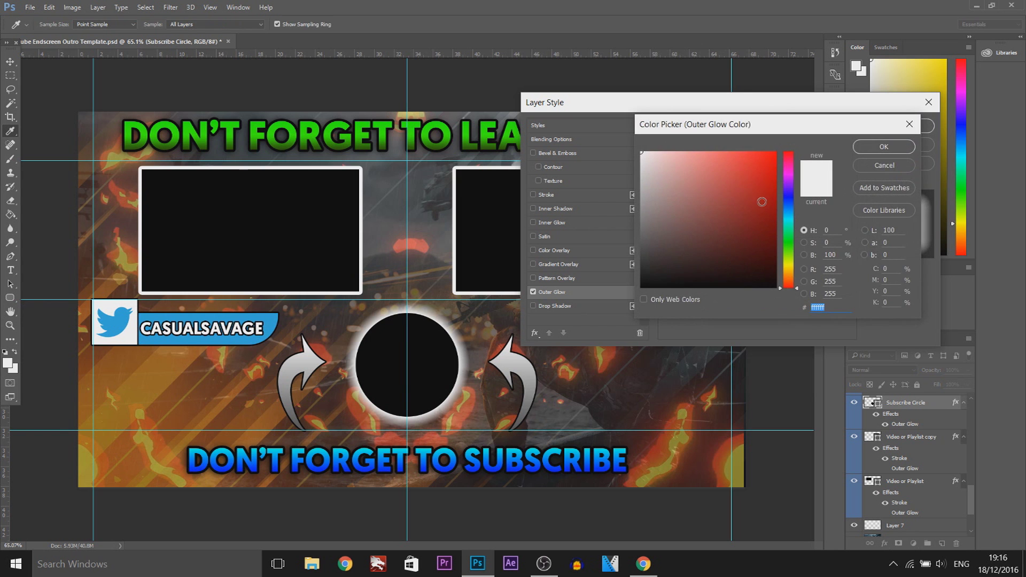
pyautogui.write('ff0000')
pyautogui.moveTo(794, 193); pyautogui.dragTo(795, 291)
pyautogui.click(885, 167)
pyautogui.press('Escape')
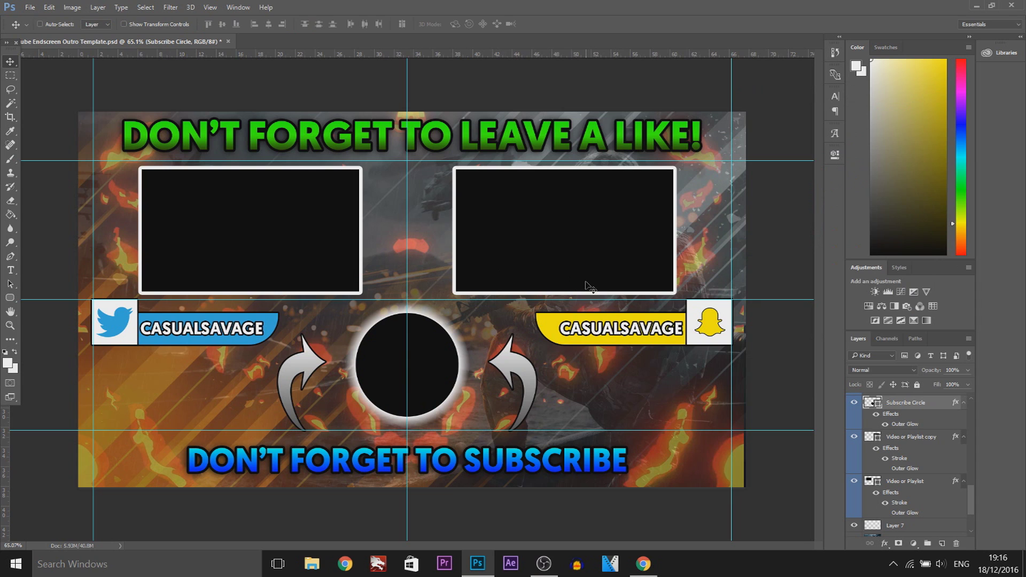
pyautogui.click(920, 483)
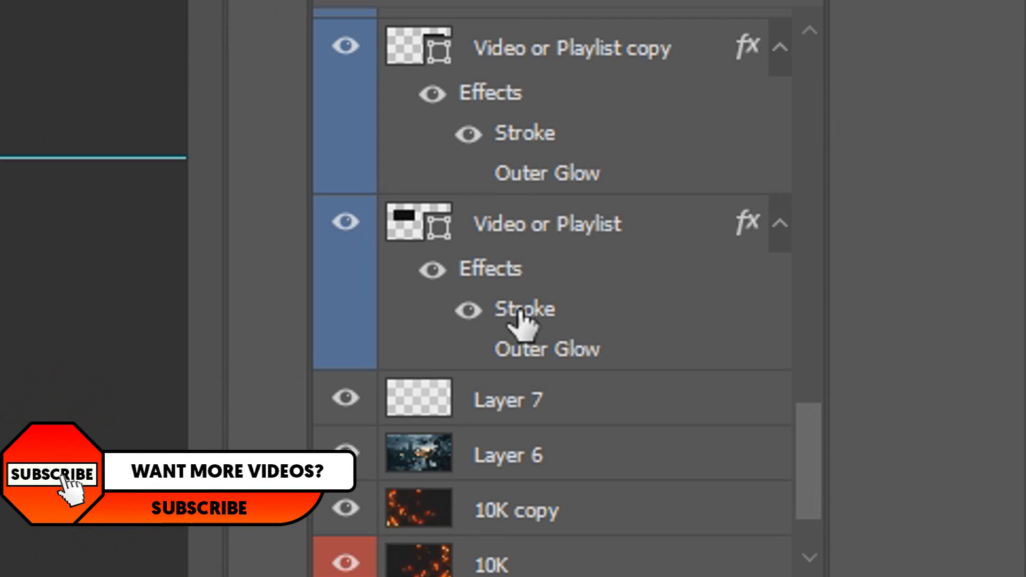
pyautogui.doubleClick(518, 312)
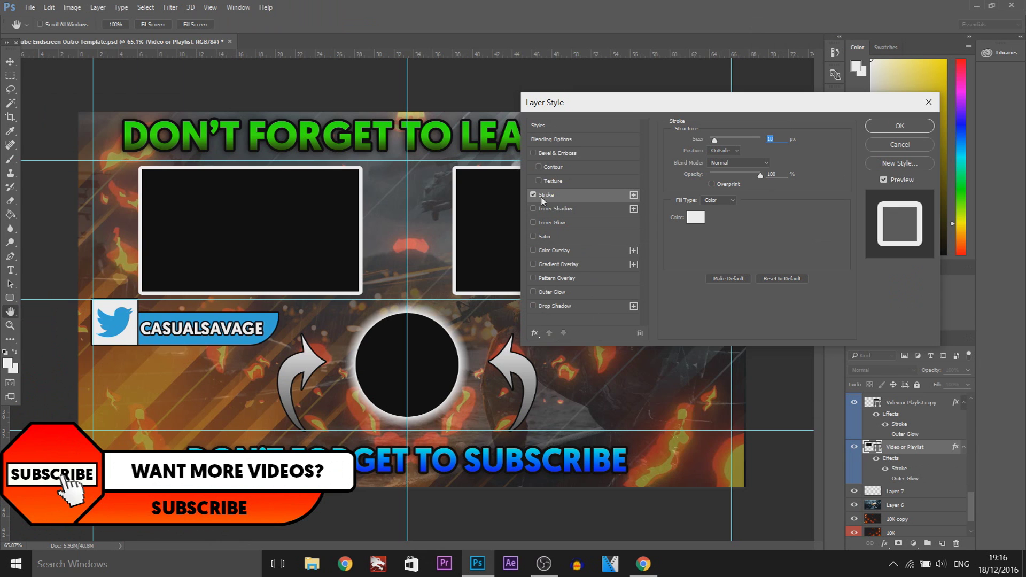
pyautogui.click(533, 194)
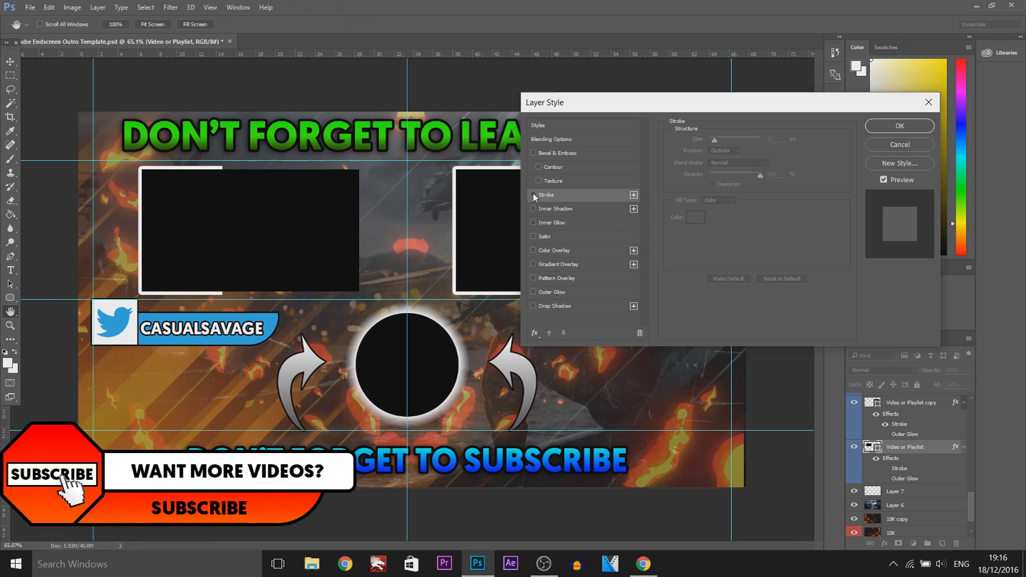
pyautogui.click(545, 294)
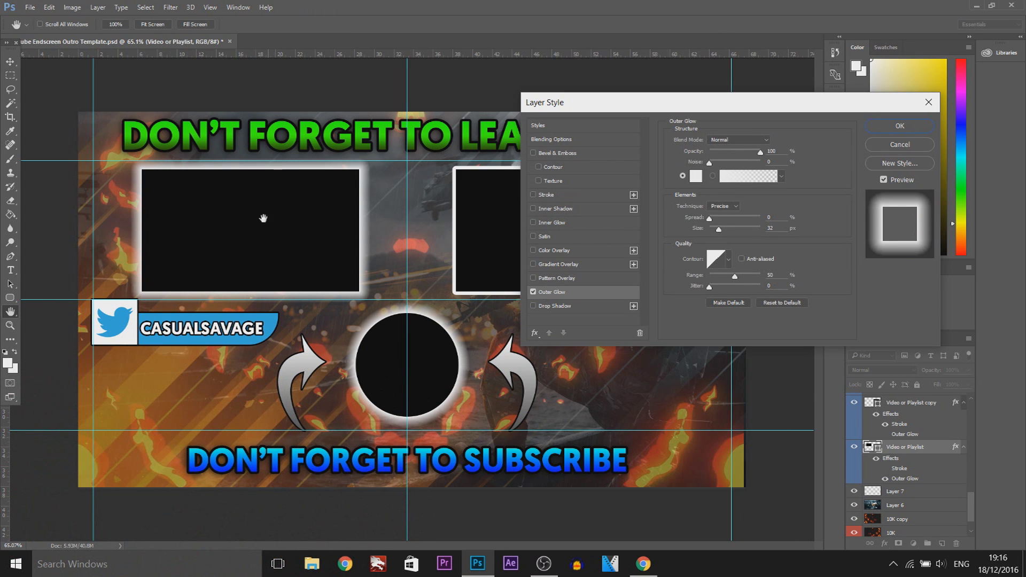
pyautogui.click(698, 177)
pyautogui.click(776, 153)
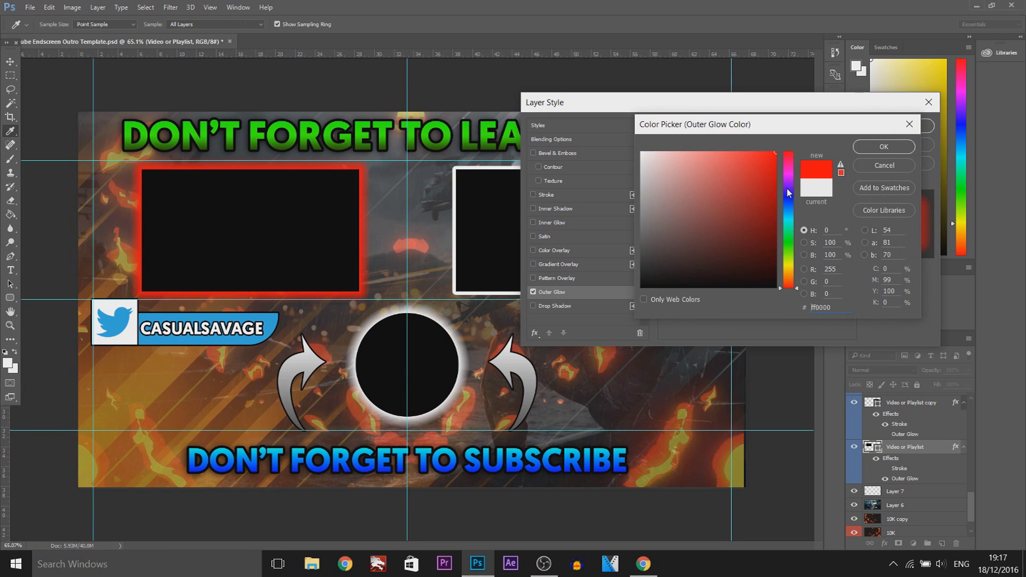
pyautogui.moveTo(790, 193); pyautogui.dragTo(789, 279)
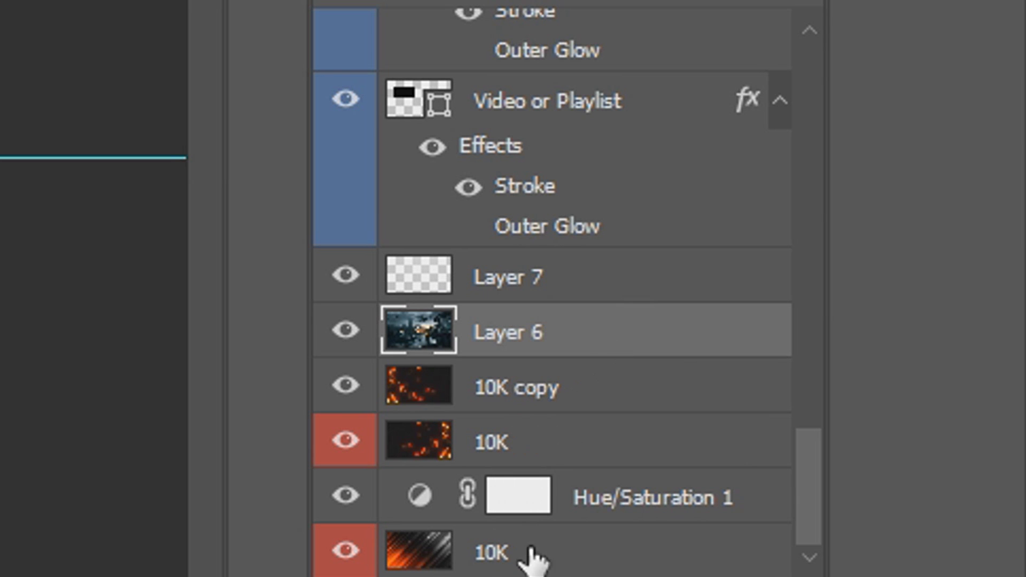
pyautogui.keyDown('shift'); pyautogui.click(533, 551); pyautogui.keyUp('shift')
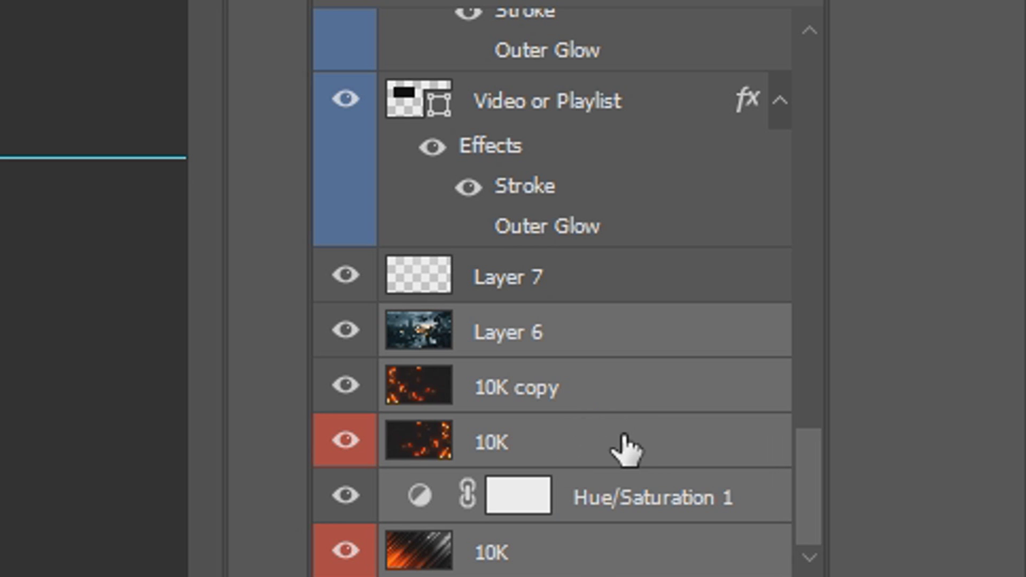
pyautogui.scroll(3, 591, 380)
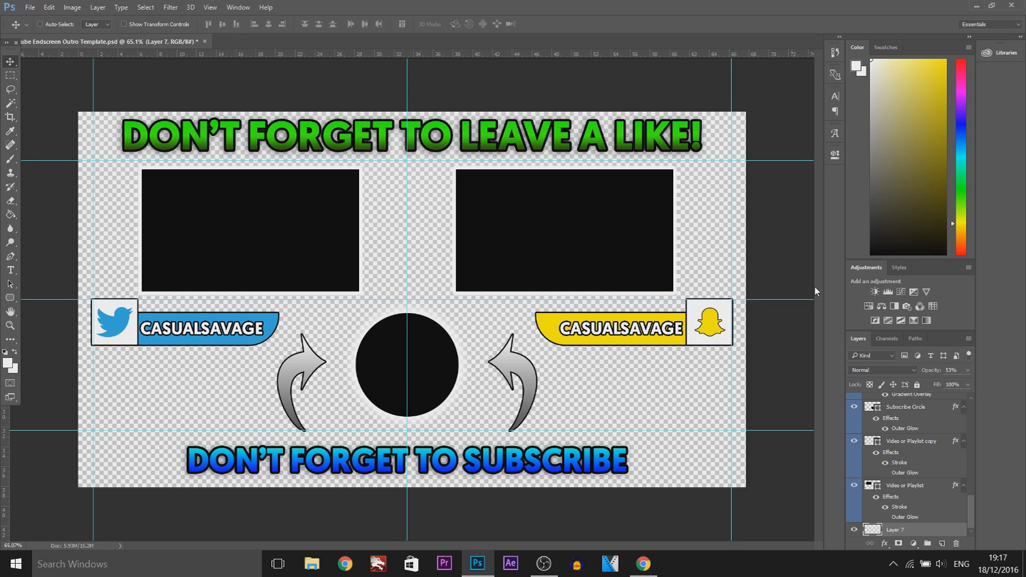
pyautogui.hotkey('ctrl', 'z')
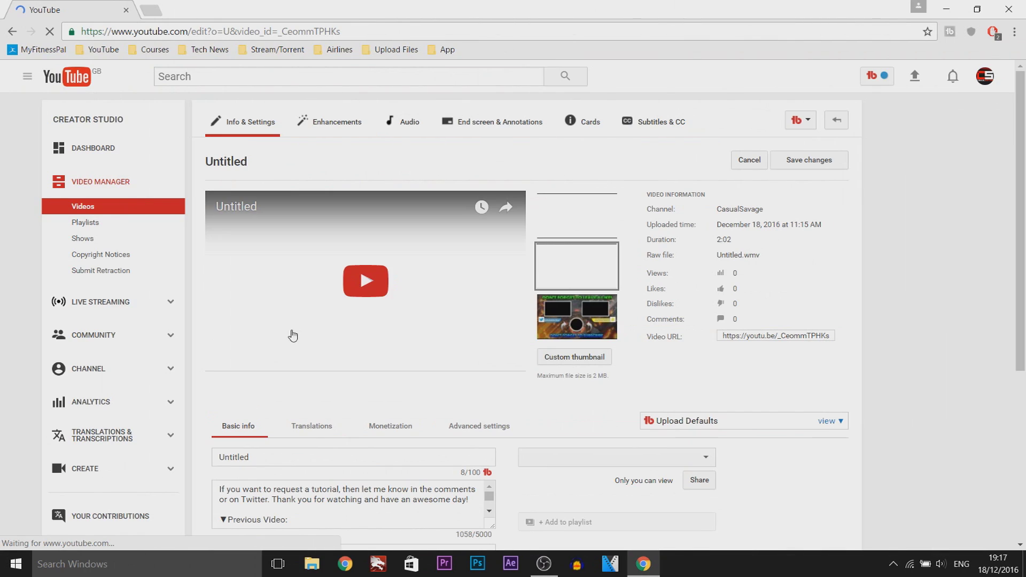
# - Play the uploaded video, pause it near the end at 1:41, then go to its watch page
pyautogui.click(311, 296)
pyautogui.click(289, 346)
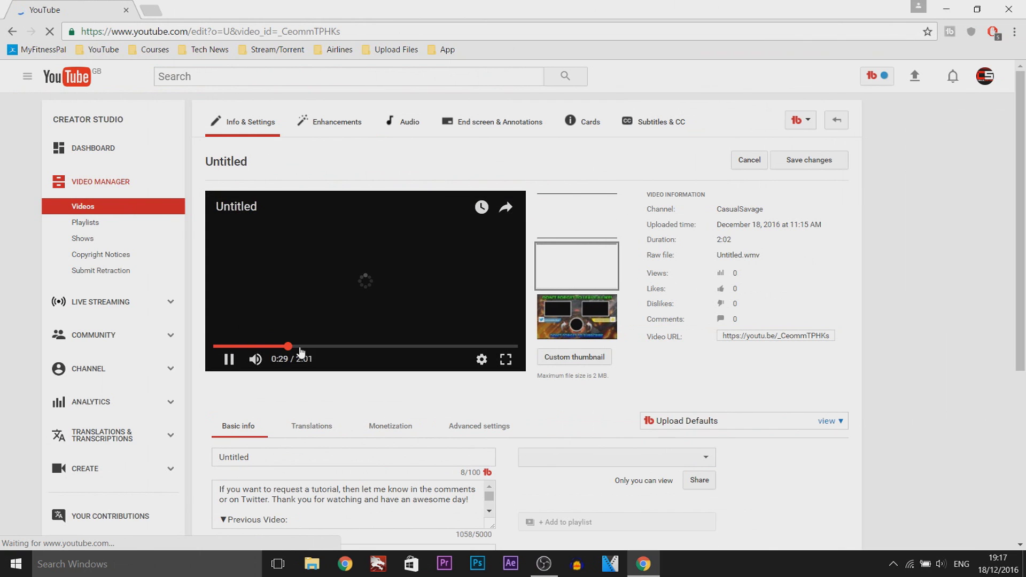
pyautogui.moveTo(301, 352); pyautogui.dragTo(466, 350)
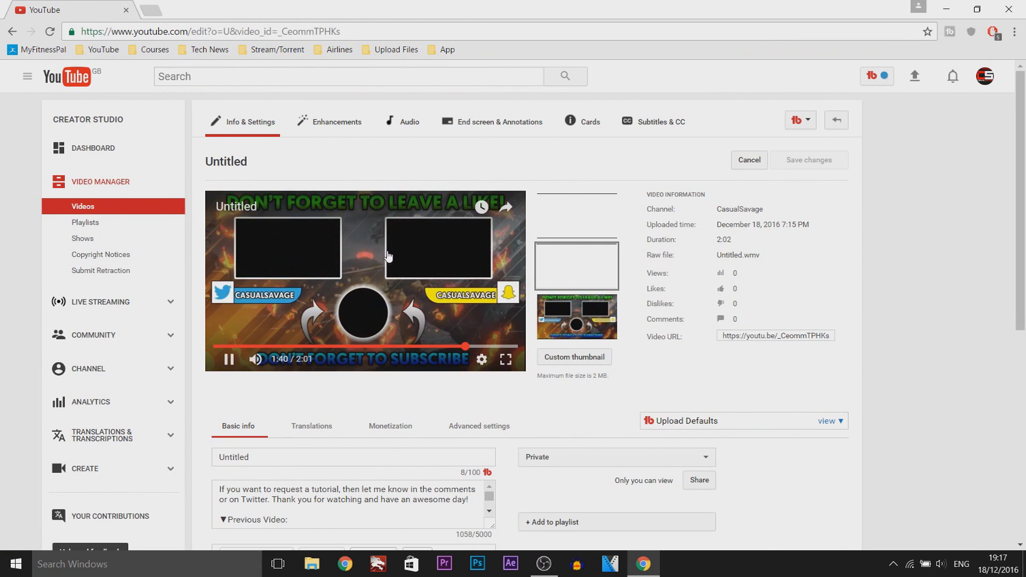
pyautogui.click(479, 329)
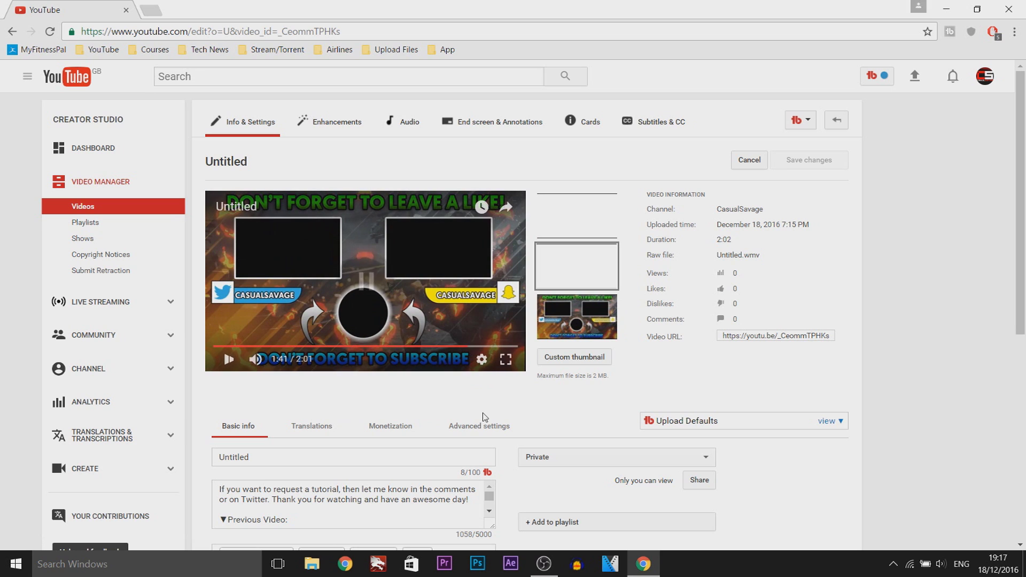
pyautogui.click(496, 134)
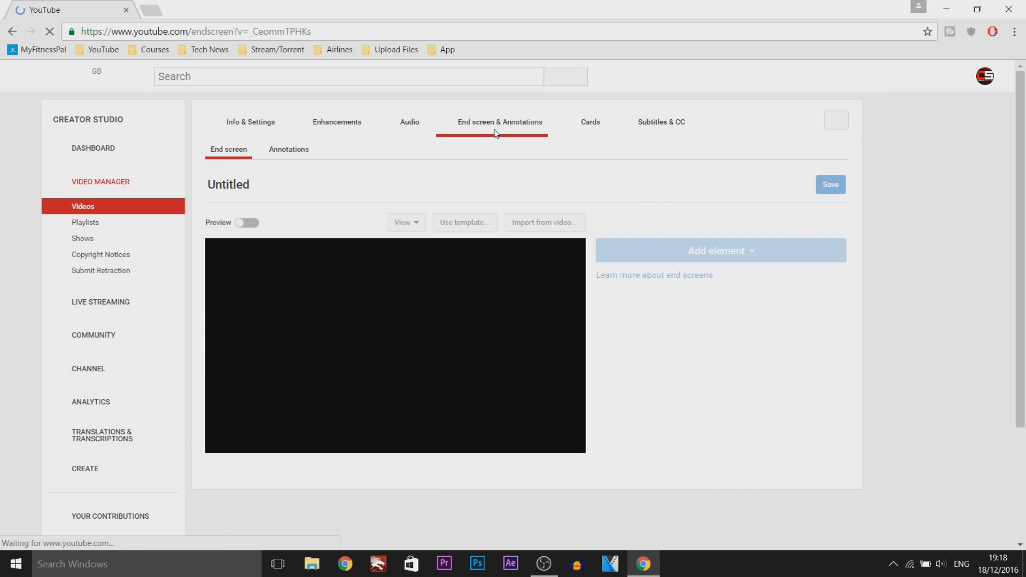
pyautogui.hotkey('alt', 'Left')
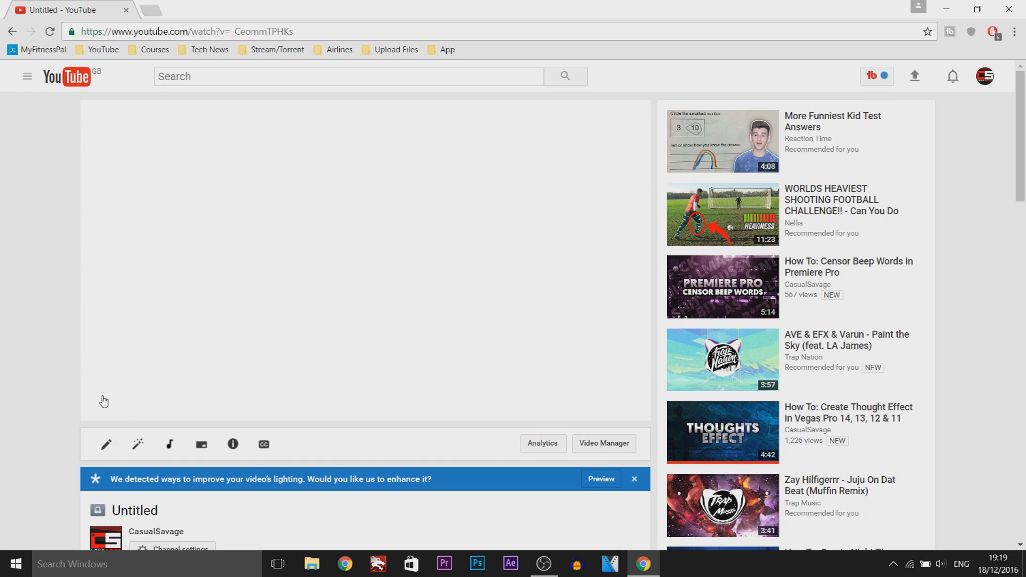
# - Play the video until the end screen shows the linked video, playlist and subscribe element, then pause
pyautogui.click(101, 408)
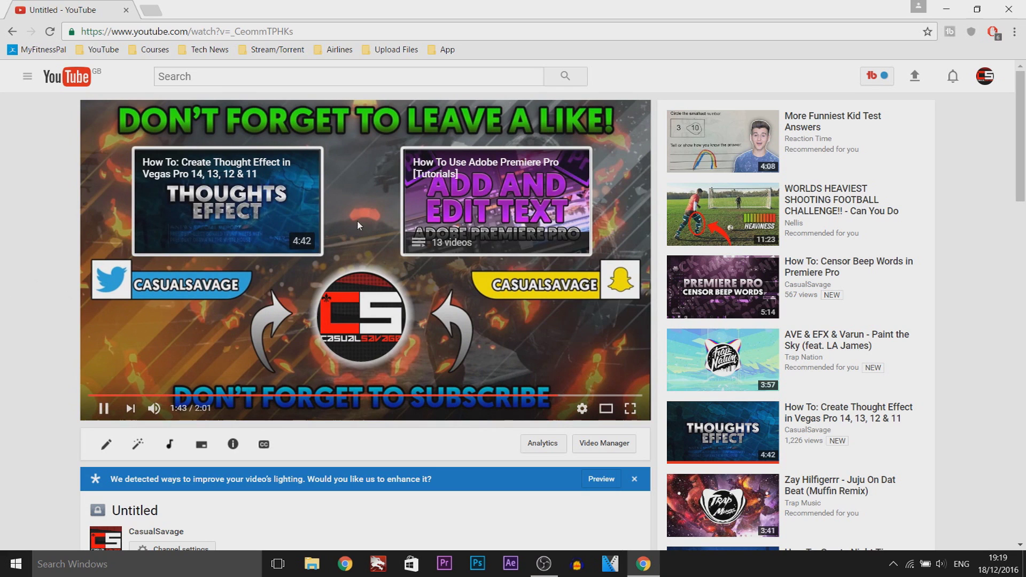
pyautogui.click(103, 407)
pyautogui.moveTo(321, 355)
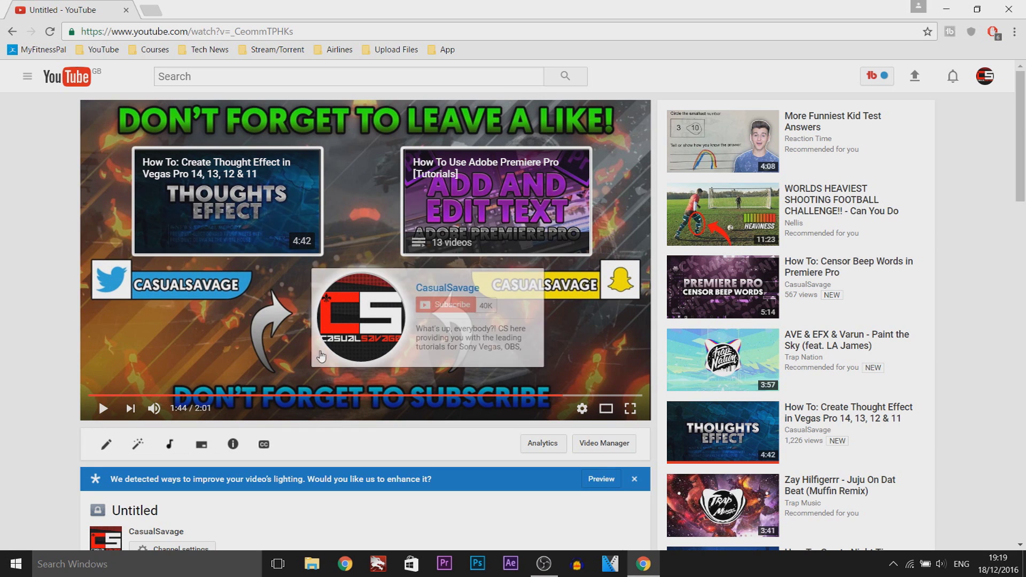